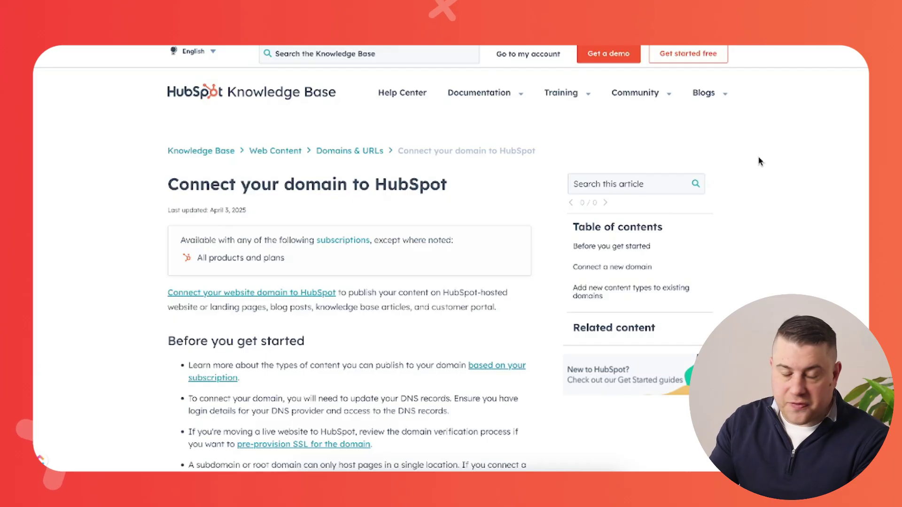
Scroll through the Knowledge Base article on connecting a domain
scroll(774, 173, down, 3)
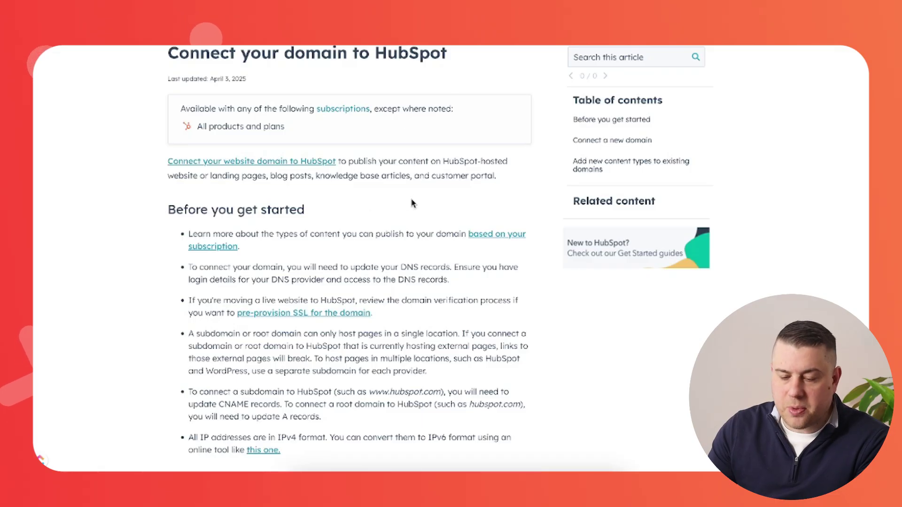
scroll(412, 204, down, 12)
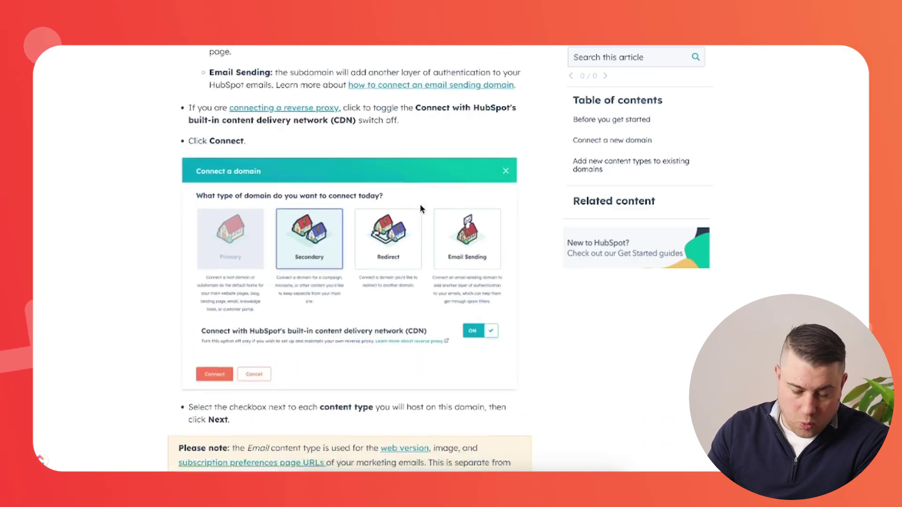
scroll(420, 209, down, 20)
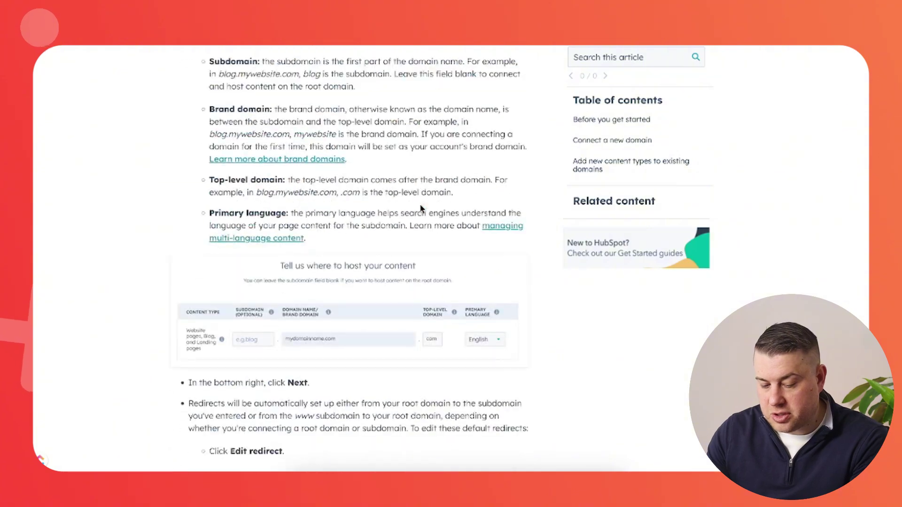
scroll(421, 208, down, 20)
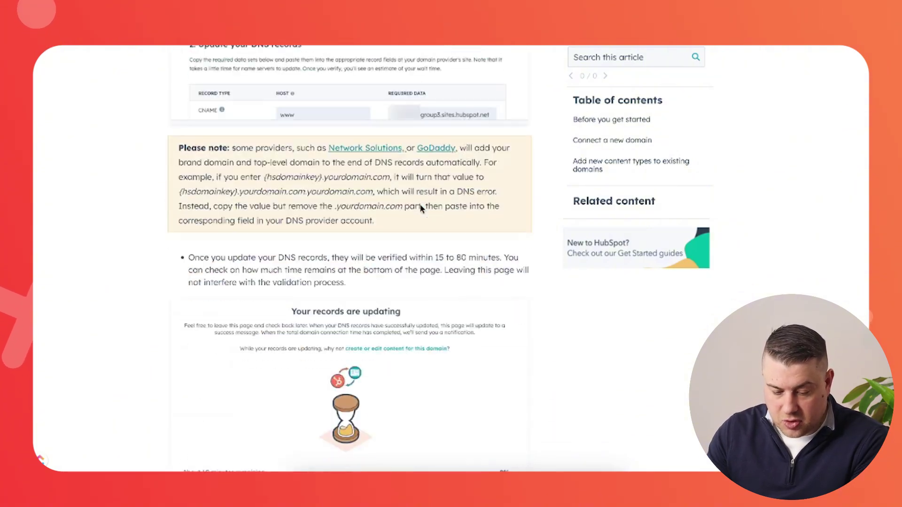
scroll(421, 209, up, 20)
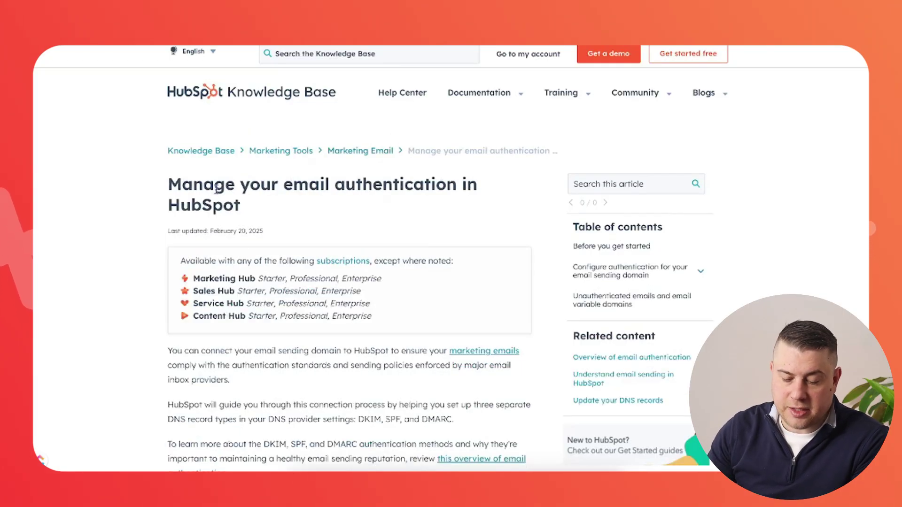
Review the 'Manage your email authentication in HubSpot' article
triple_click(216, 188)
click(376, 230)
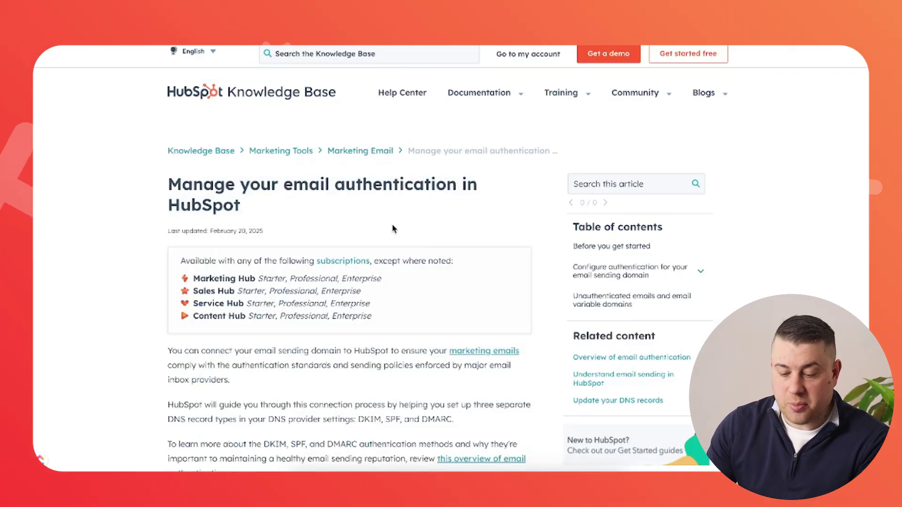
scroll(392, 228, down, 15)
scroll(393, 228, up, 8)
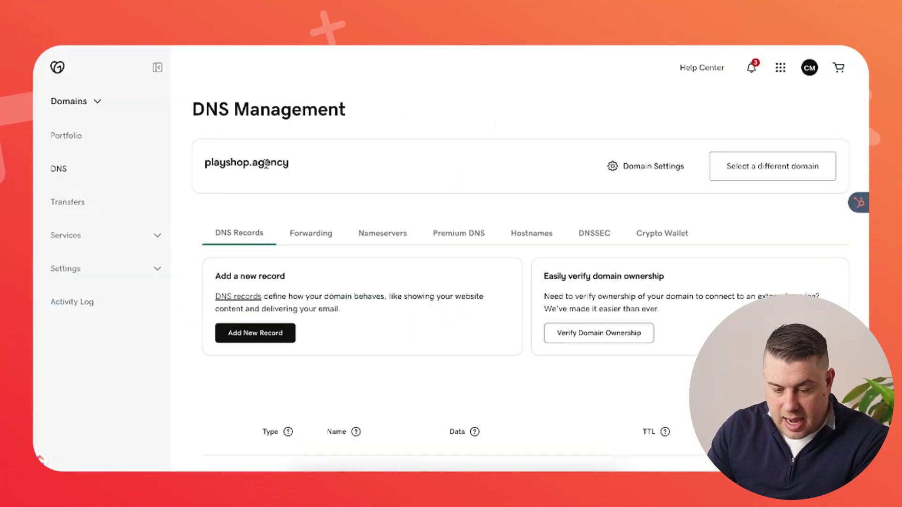
Copy playshop.agency from GoDaddy and enter it as a new primary domain in HubSpot
triple_click(267, 164)
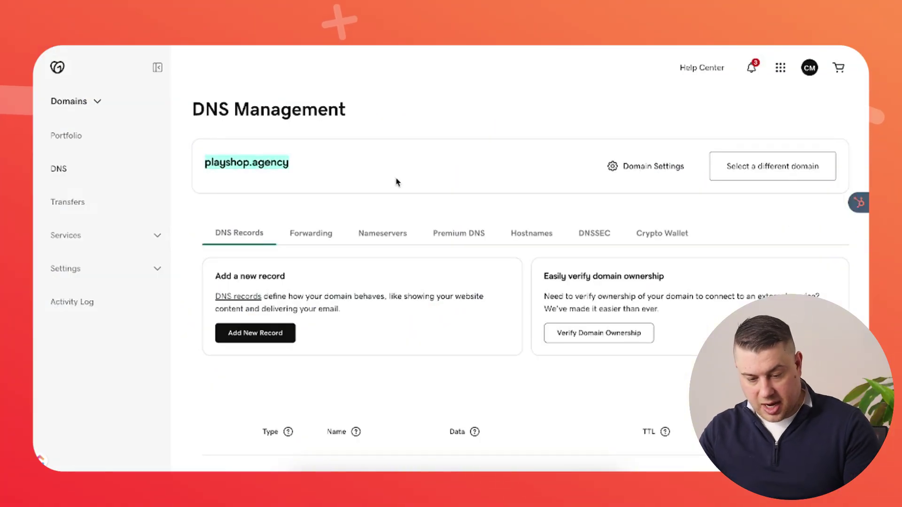
click(491, 119)
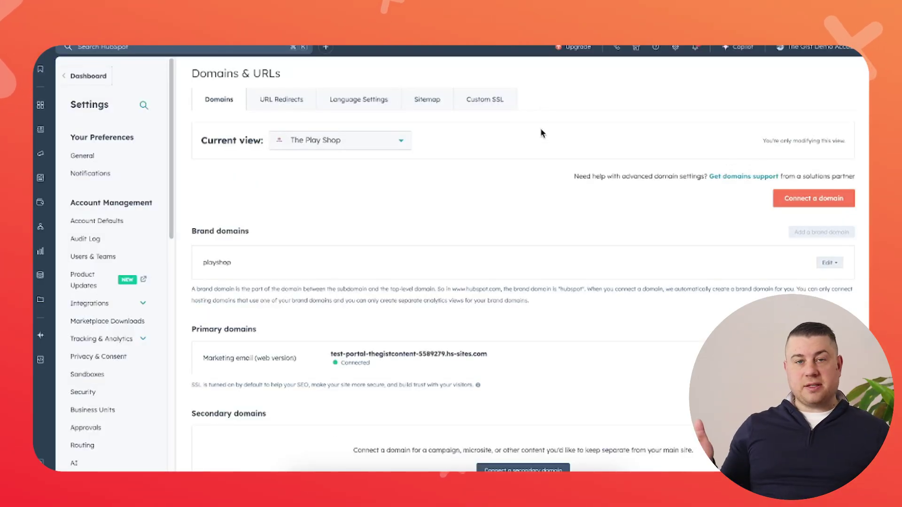
click(789, 198)
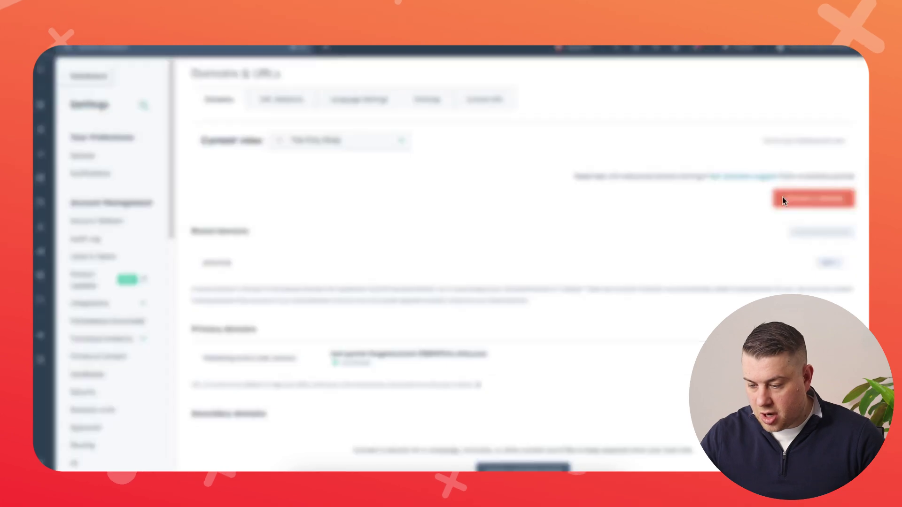
click(416, 141)
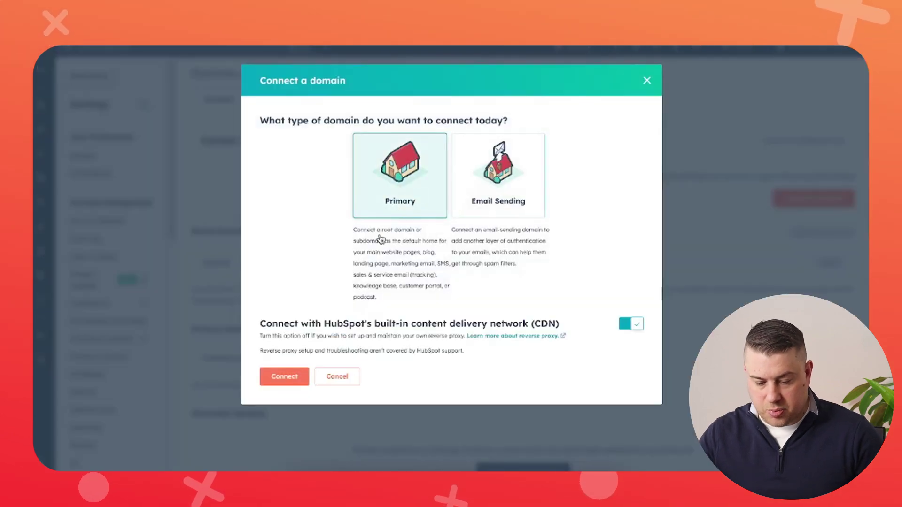
click(281, 378)
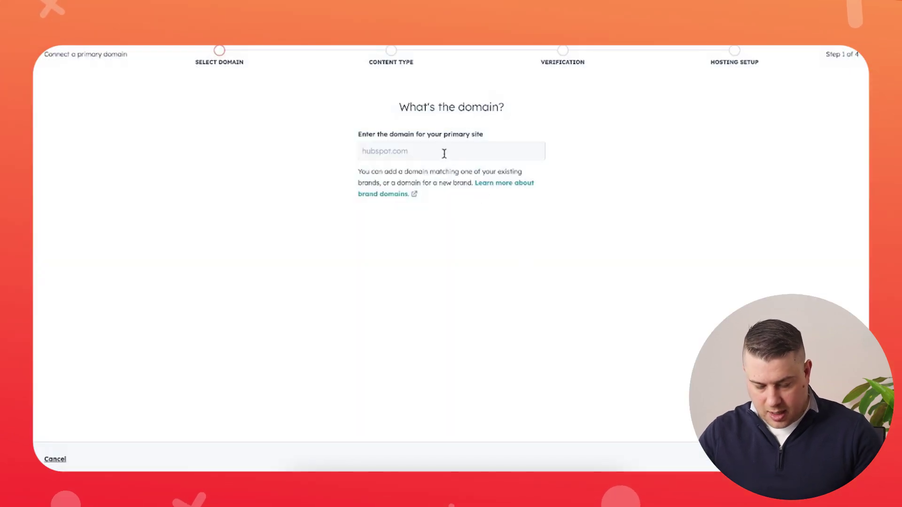
click(444, 154)
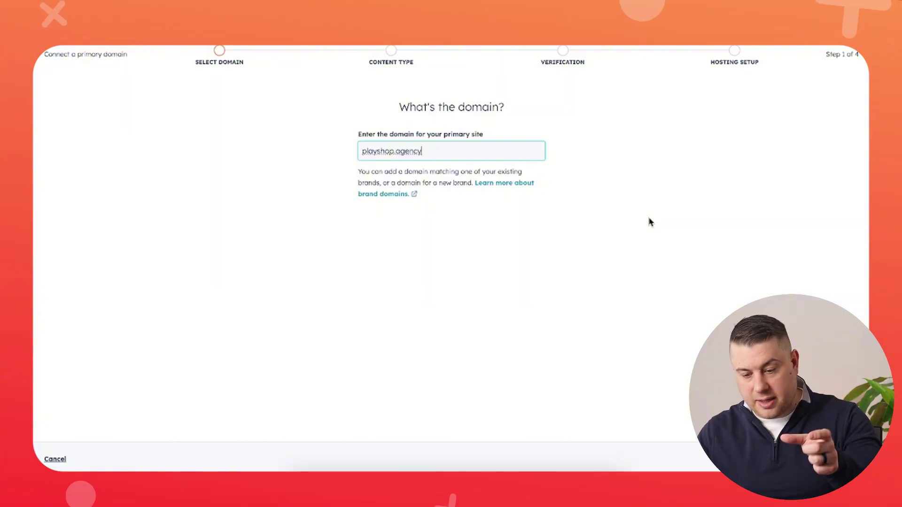
click(757, 294)
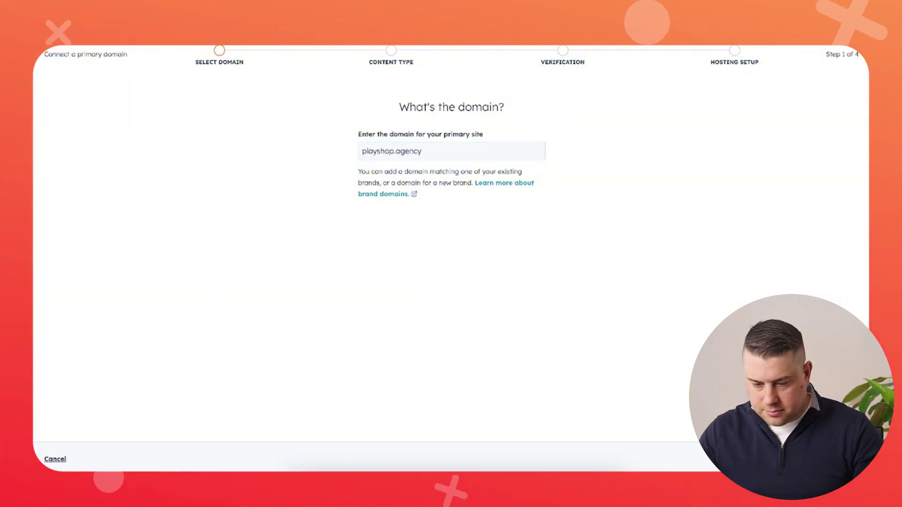
click(831, 458)
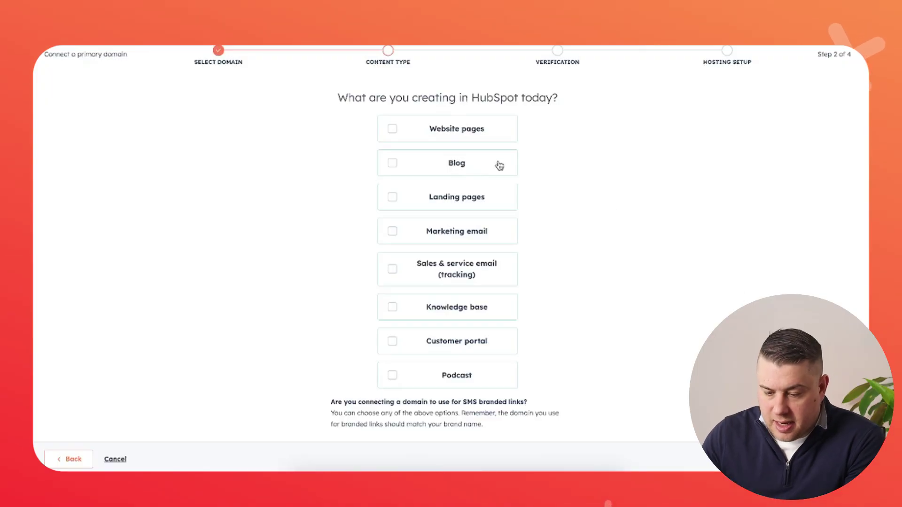
Host Website pages, Blog, Landing pages, Marketing email and Knowledge base on playshop.agency
click(467, 138)
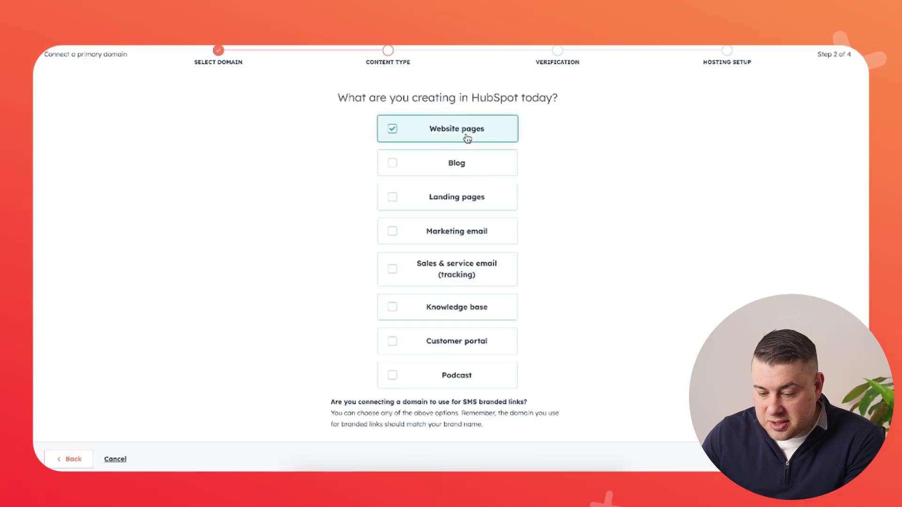
click(463, 171)
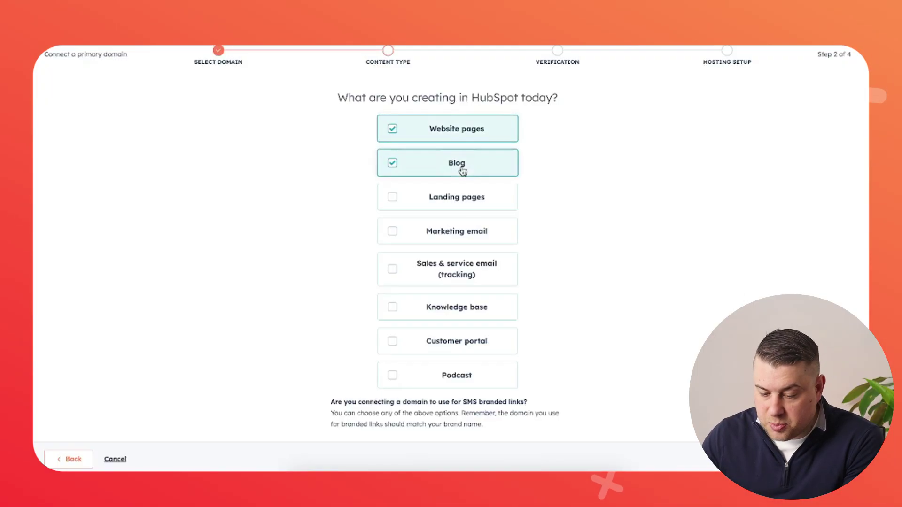
click(465, 205)
click(465, 236)
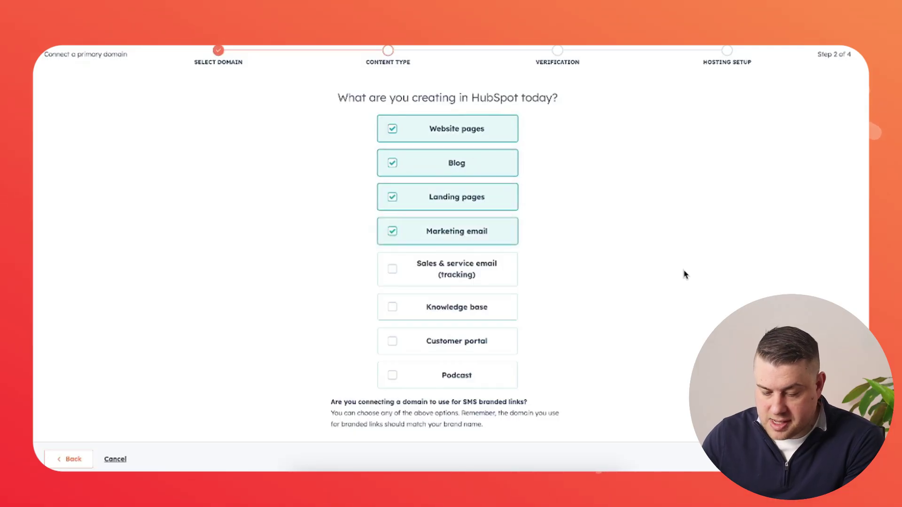
click(497, 310)
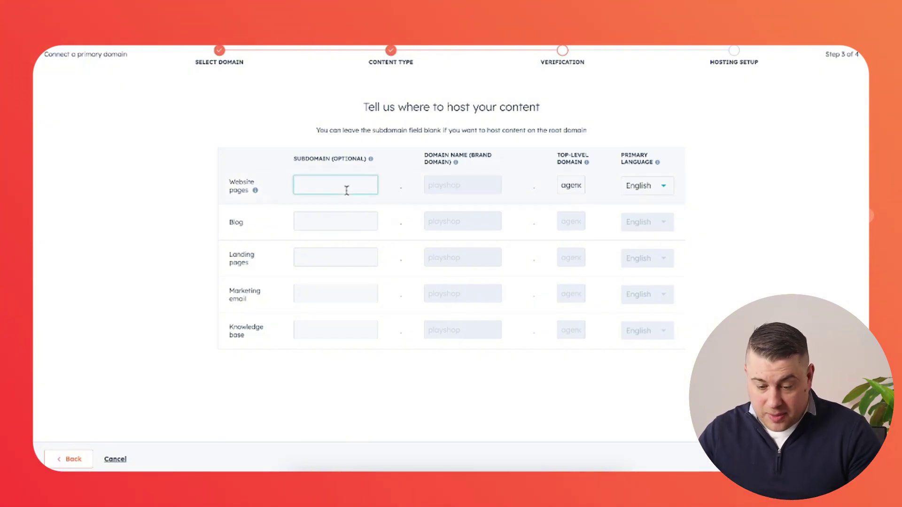
Use subdomains www for website pages, info for landing pages and support for the knowledge base
text(ww)
click(373, 260)
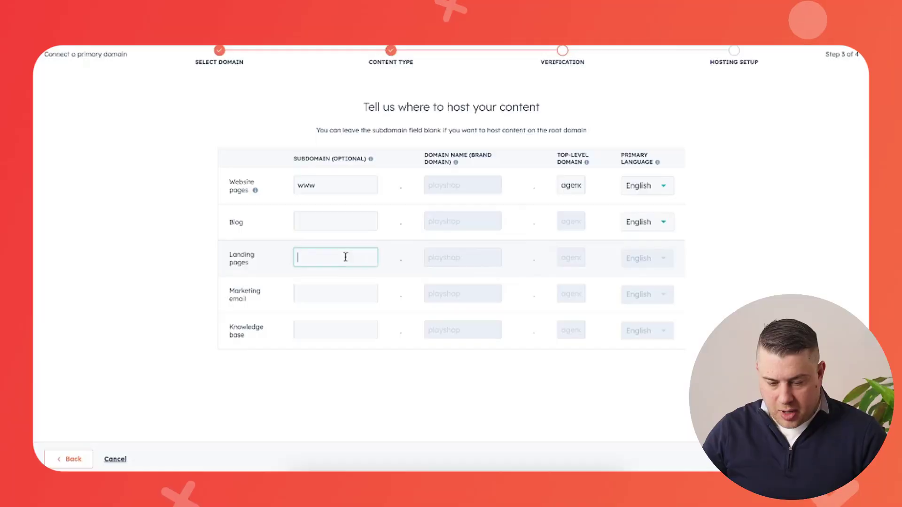
text(info)
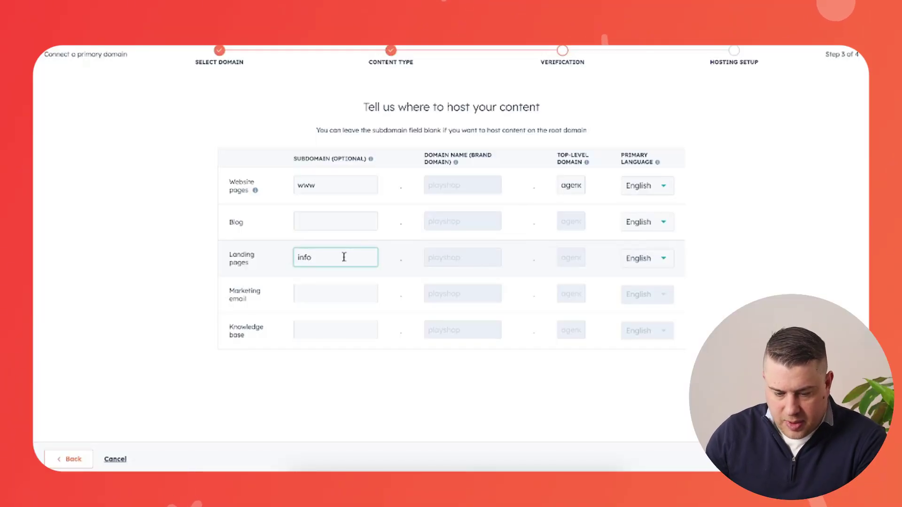
click(335, 328)
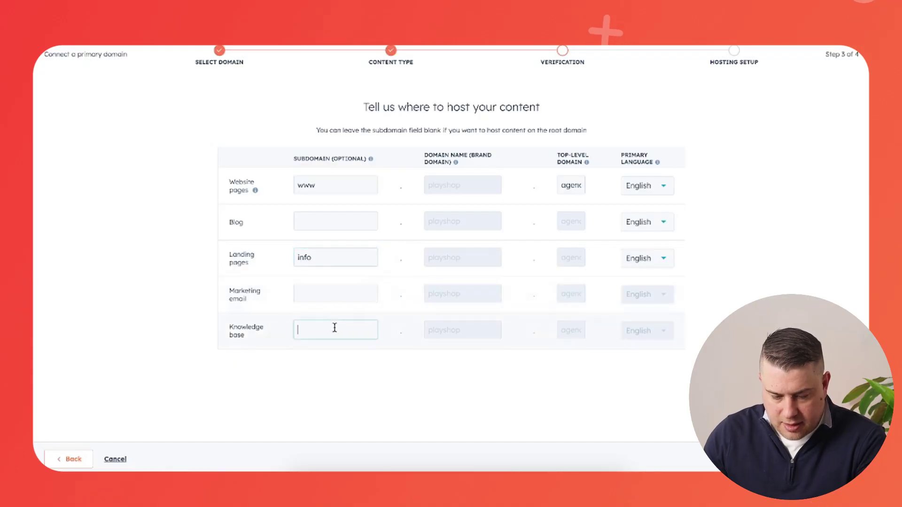
text(support)
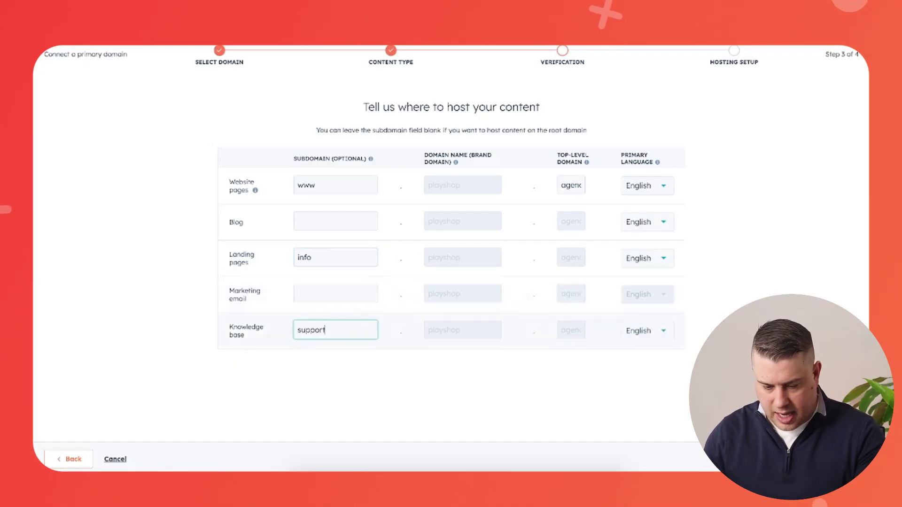
click(381, 335)
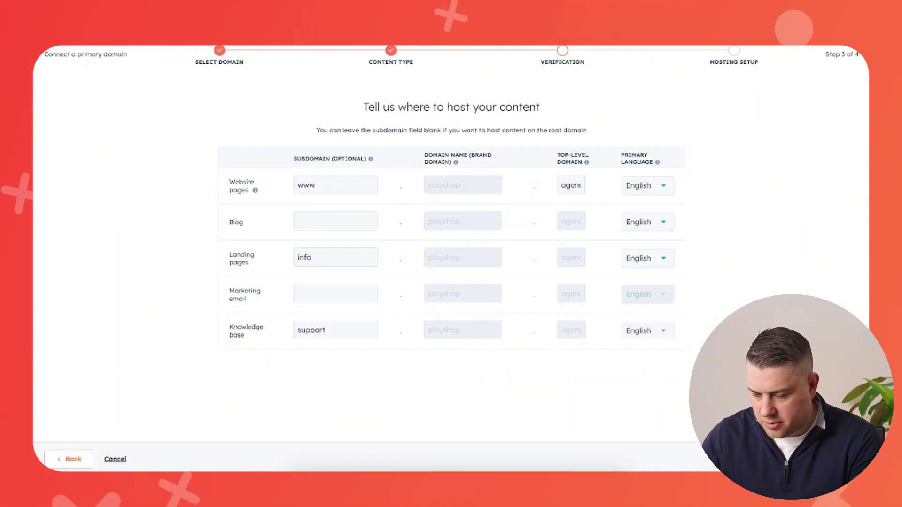
click(838, 459)
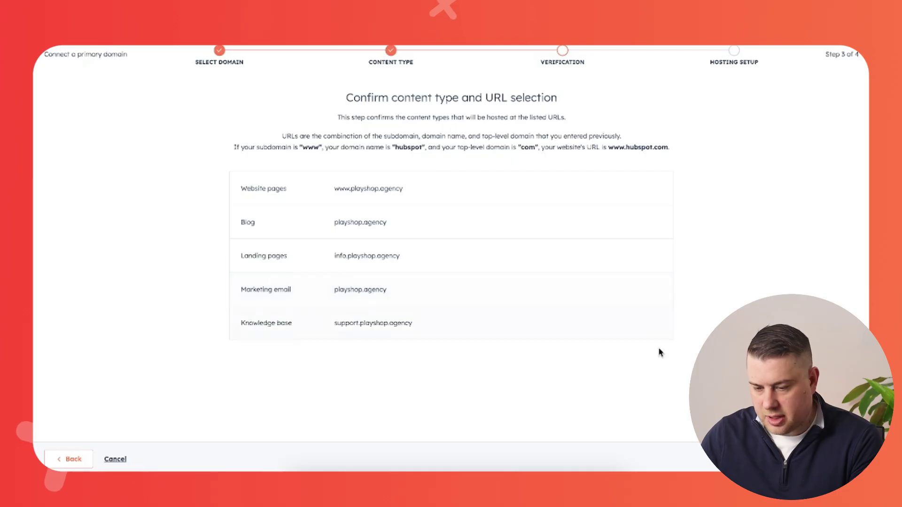
Accept the confirmed URL selection to reach the hosting setup step
click(827, 459)
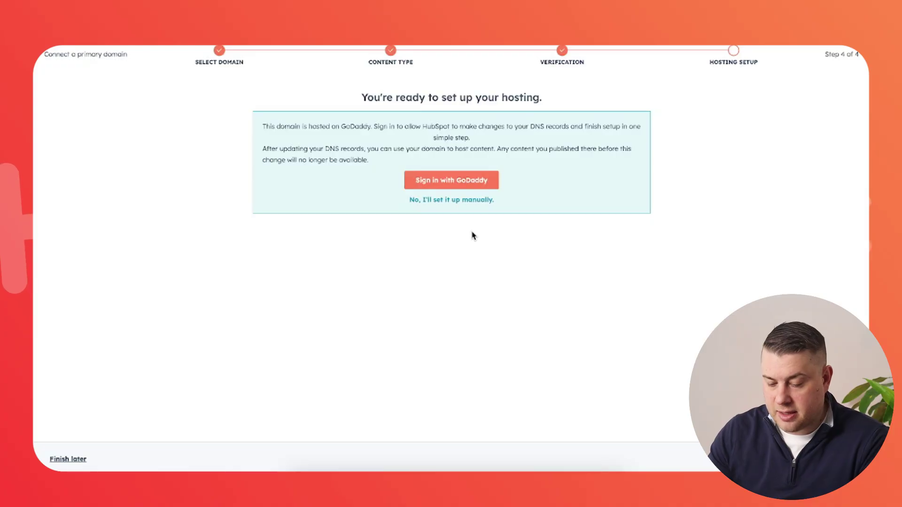
Choose manual DNS setup and review the required CNAME and A records
click(466, 200)
scroll(670, 230, down, 3)
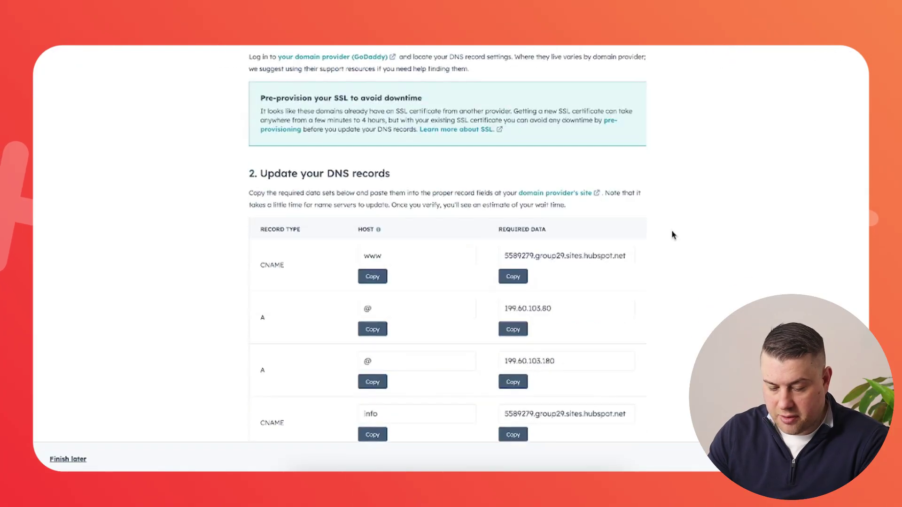
scroll(673, 235, down, 2)
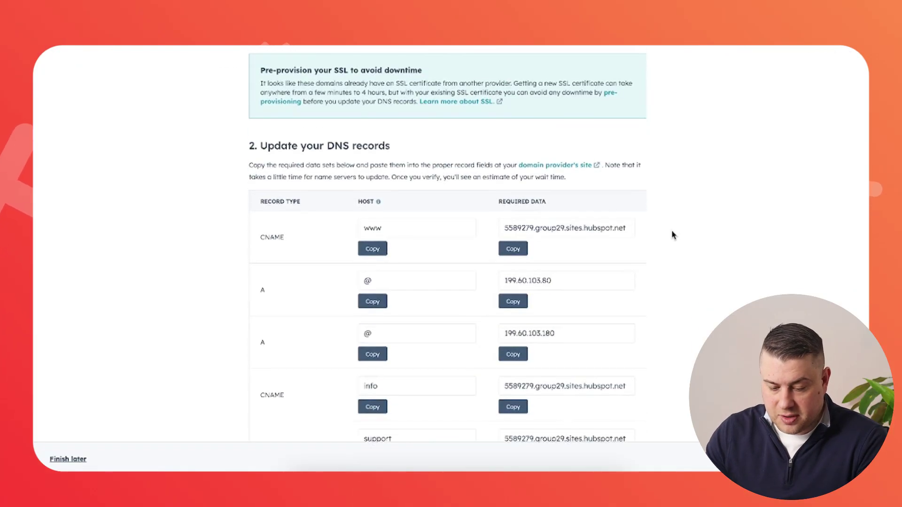
scroll(673, 235, down, 1)
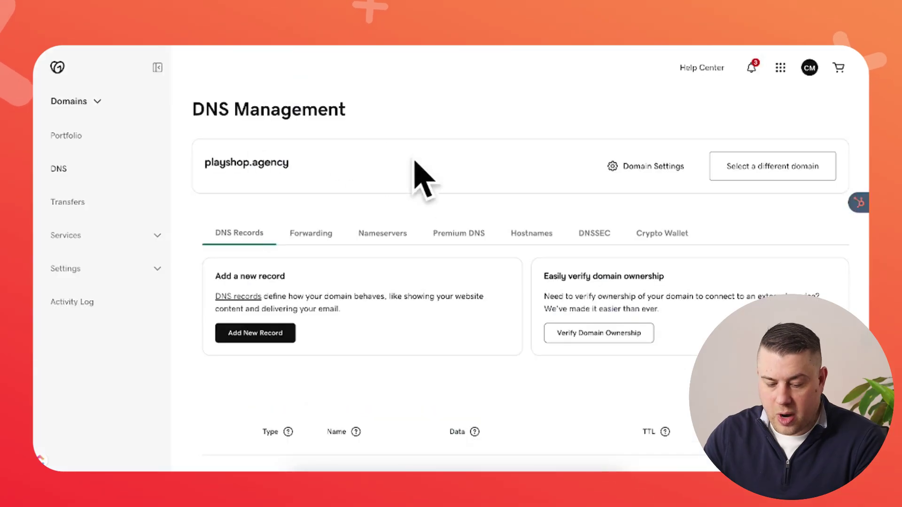
Start a new CNAME record in GoDaddy's DNS management for playshop.agency
scroll(425, 195, down, 1)
scroll(425, 195, down, 4)
scroll(425, 195, up, 1)
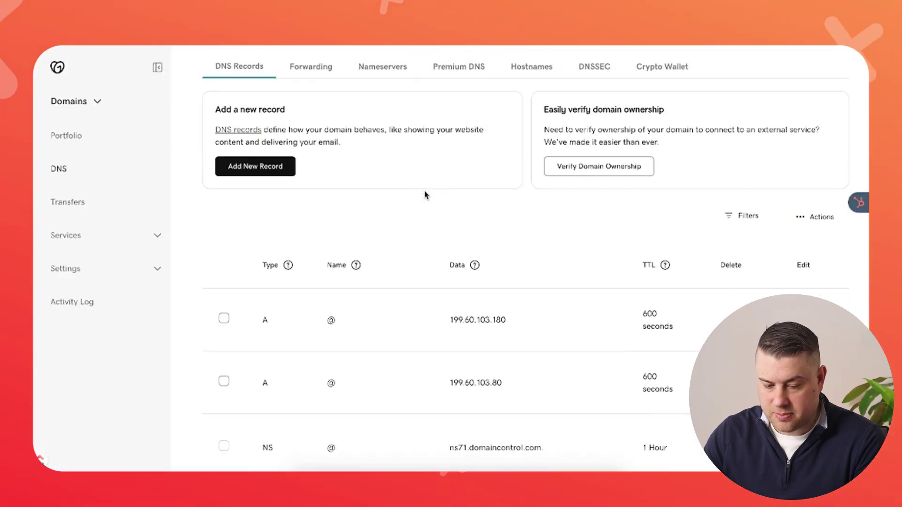
click(272, 190)
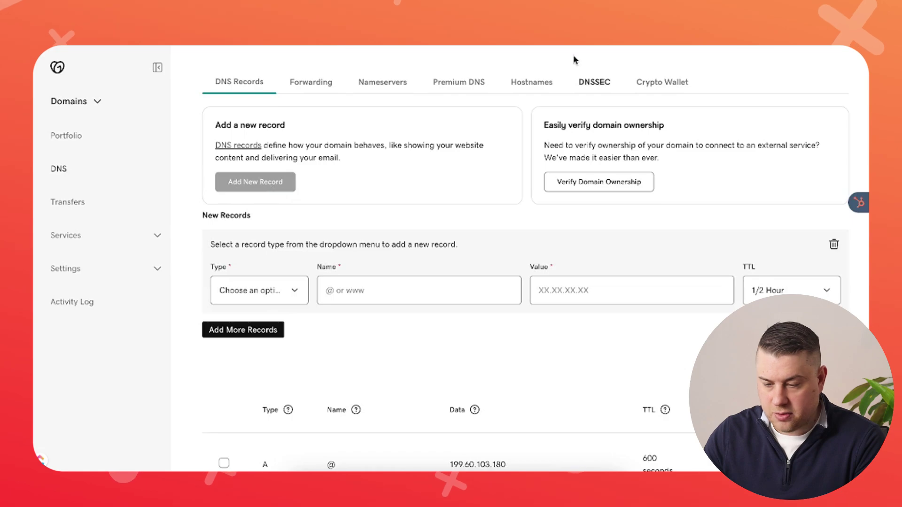
click(252, 298)
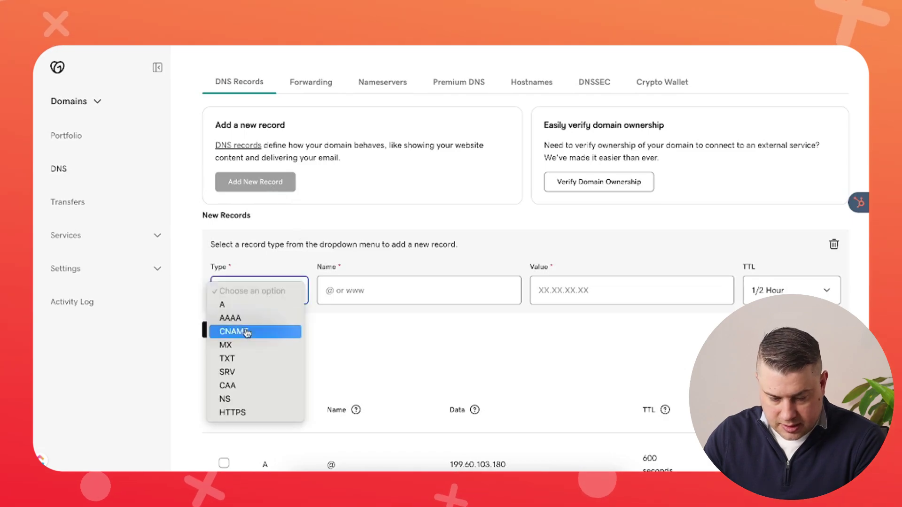
click(234, 330)
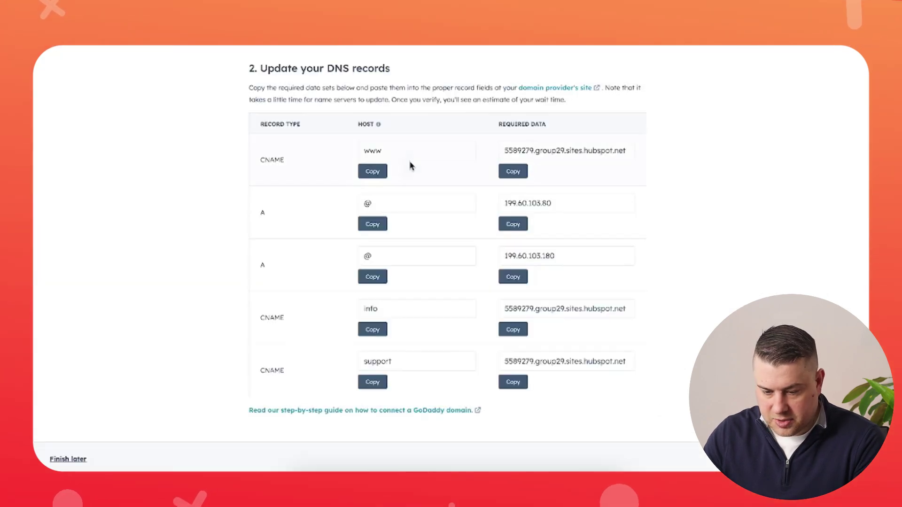
Save CNAME www pointing to HubSpot's target with TTL 1/2 Hour; it conflicts with an existing www record
click(374, 177)
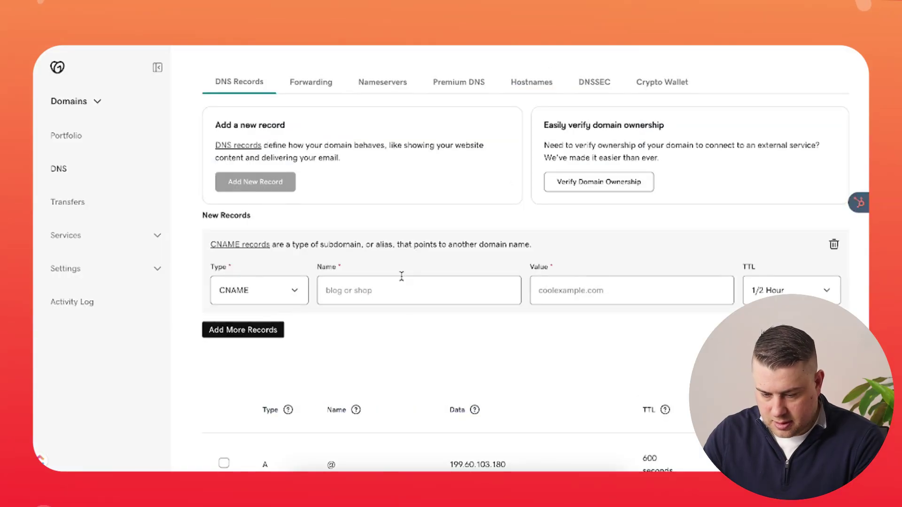
click(402, 278)
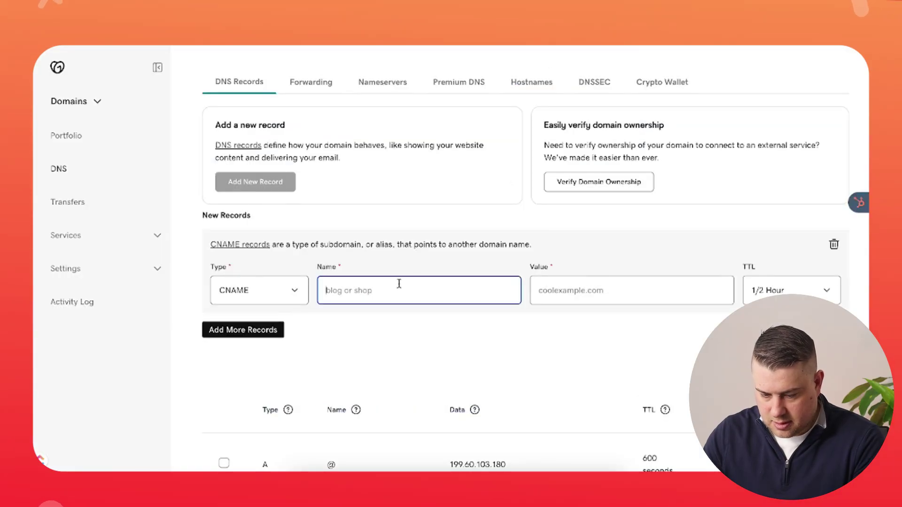
text(www)
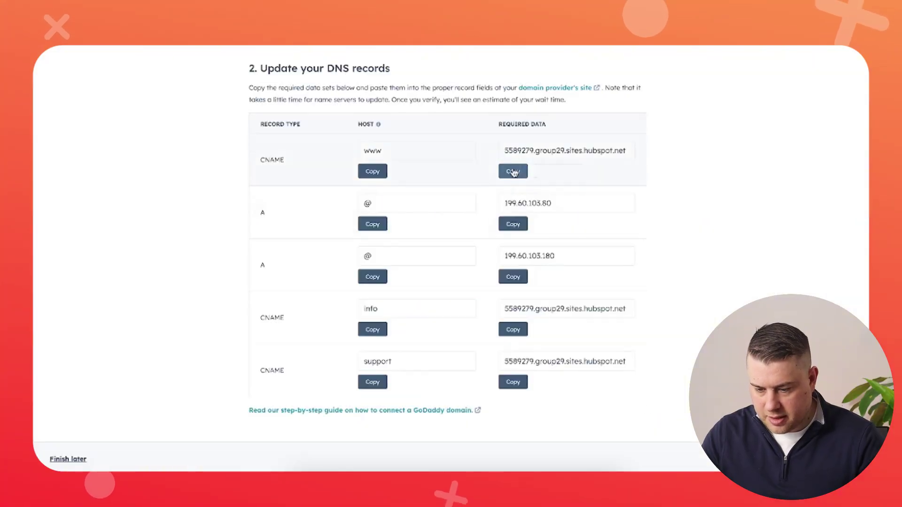
click(514, 172)
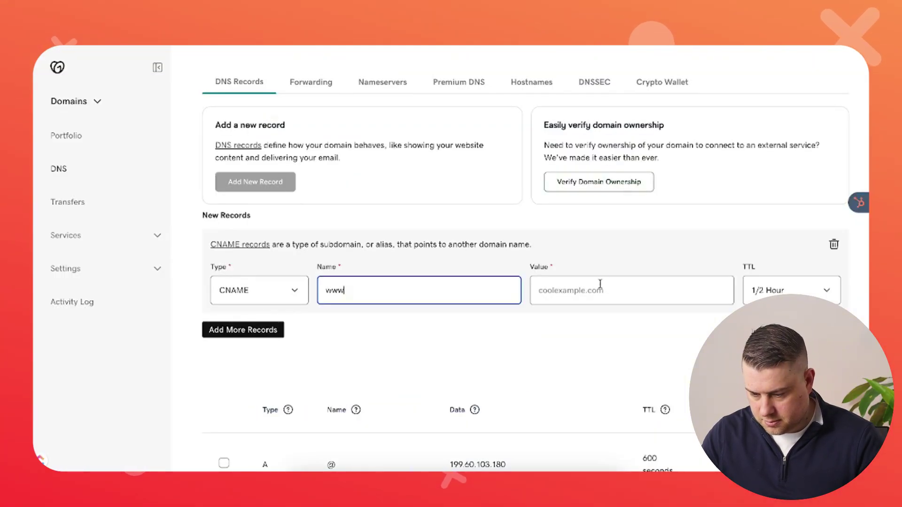
click(598, 284)
key(ctrl+v)
click(789, 291)
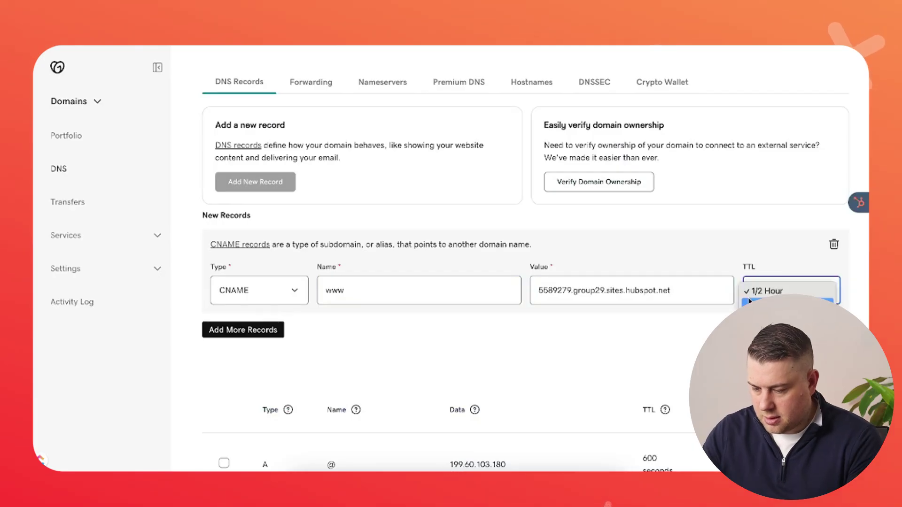
click(799, 291)
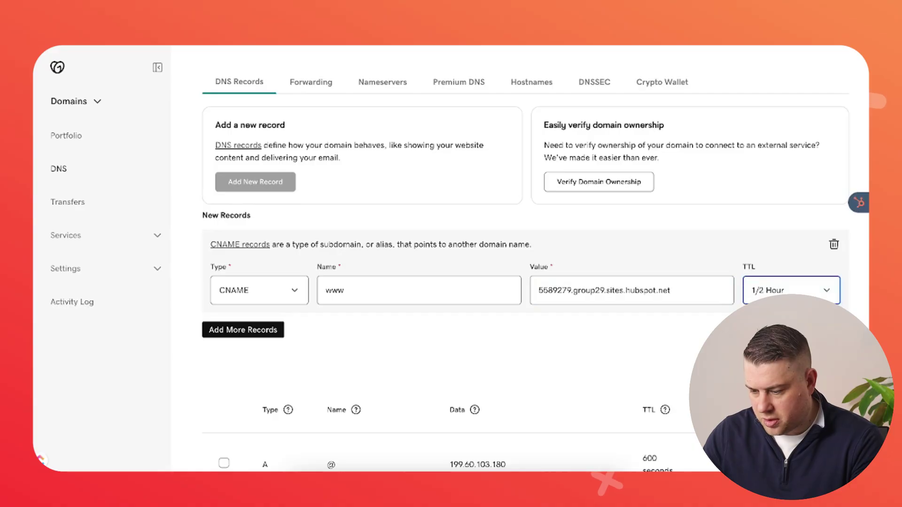
click(786, 330)
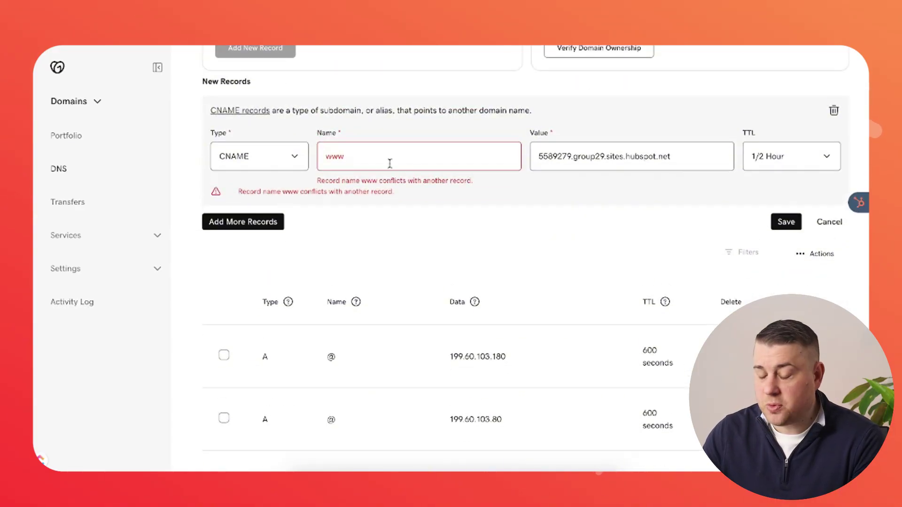
double_click(346, 161)
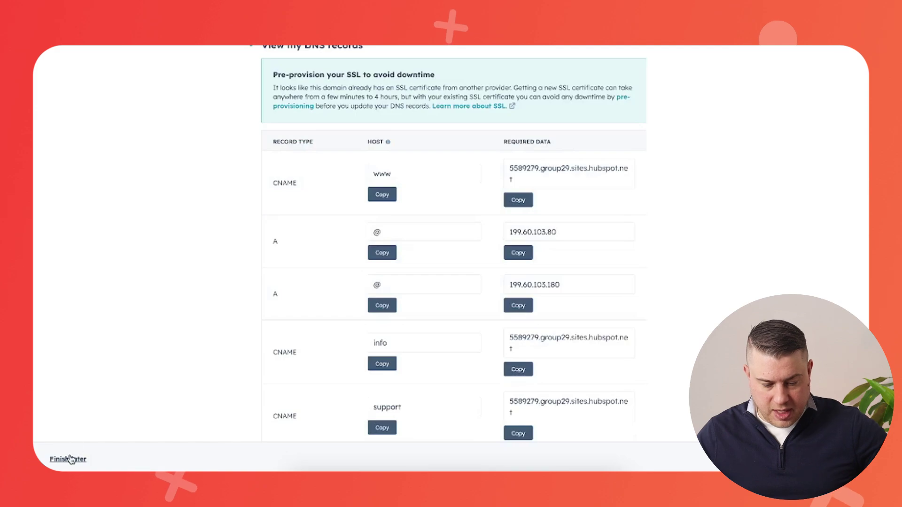
Leave domain setup to finish later and scroll to the Email sending domains section
click(70, 459)
scroll(635, 288, down, 3)
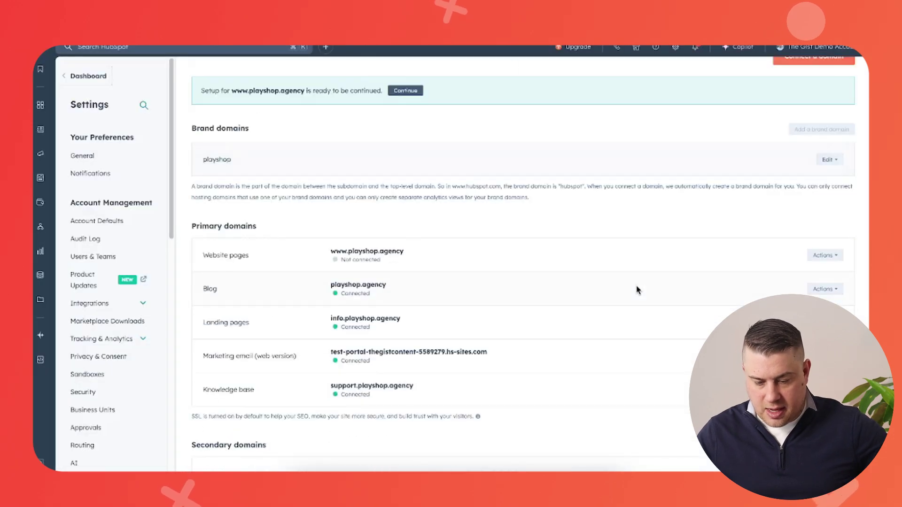
scroll(637, 290, down, 2)
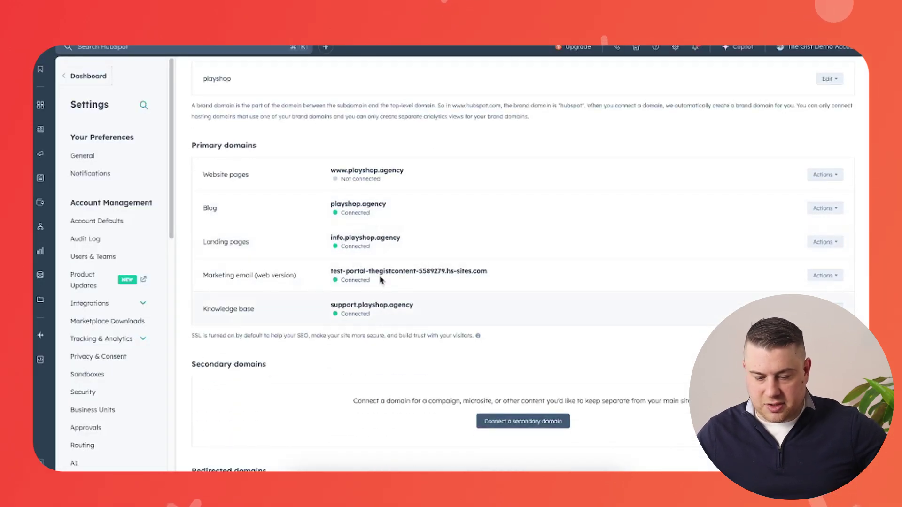
scroll(393, 318, down, 4)
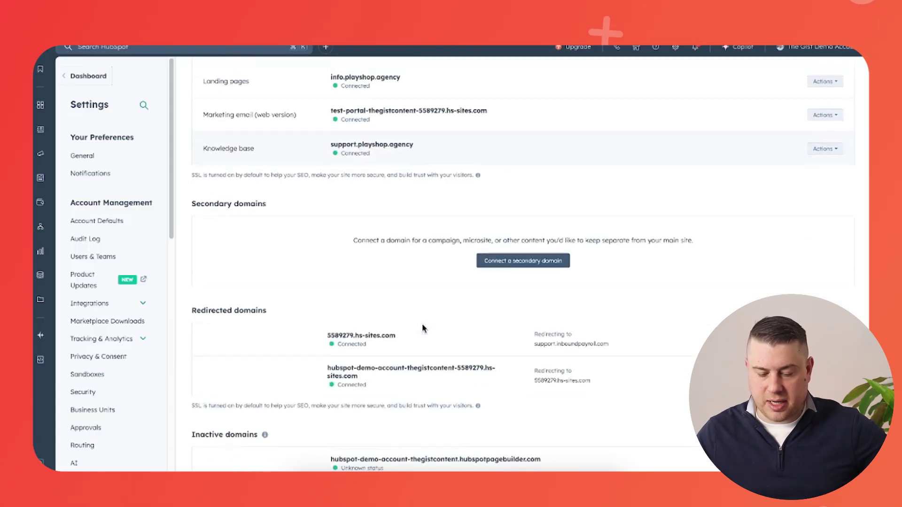
scroll(376, 194, up, 2)
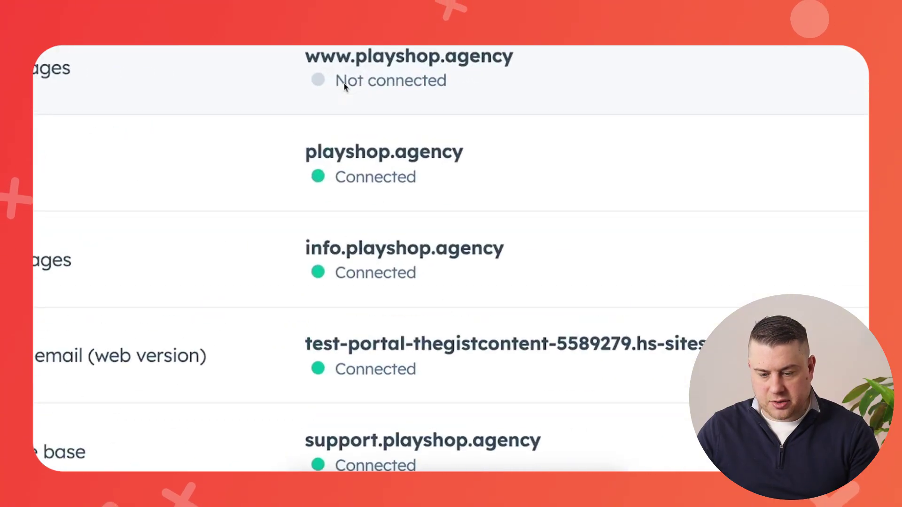
scroll(423, 183, up, 3)
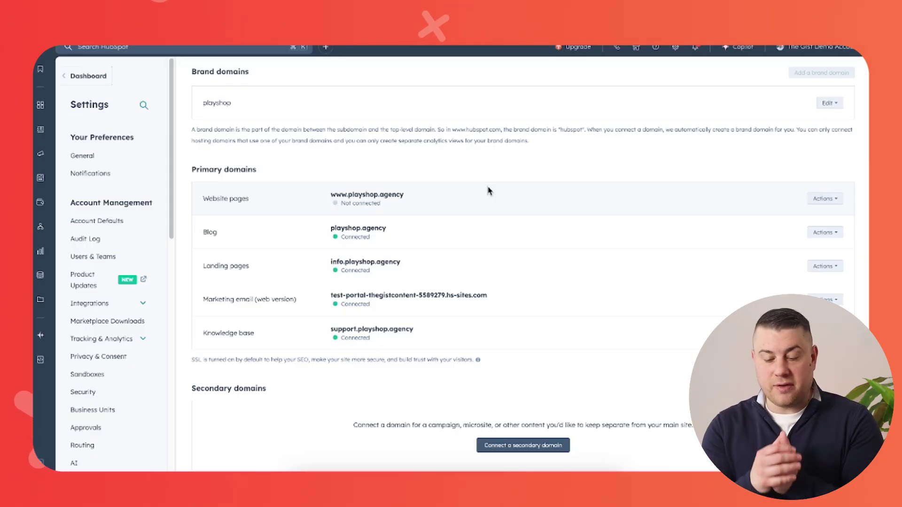
scroll(488, 190, down, 8)
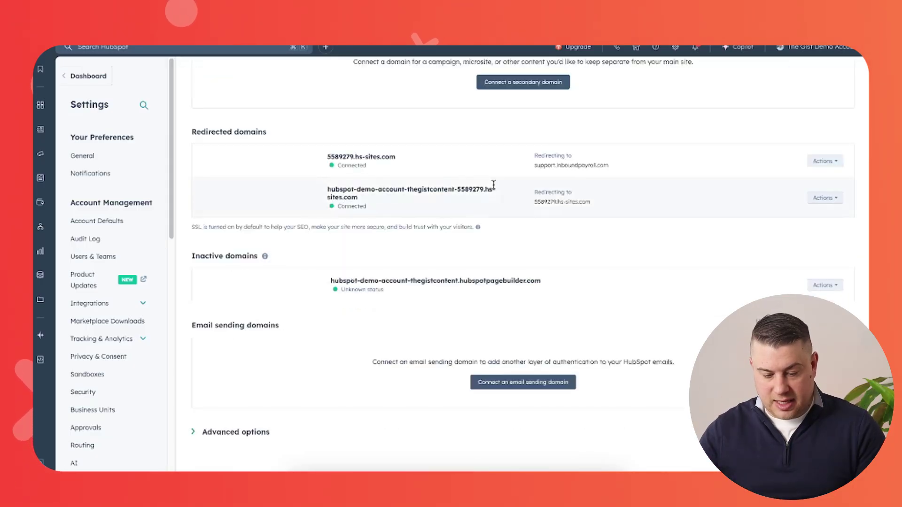
Connect an email sending domain using a playshop.agency sending address, choosing manual DNS setup
click(518, 382)
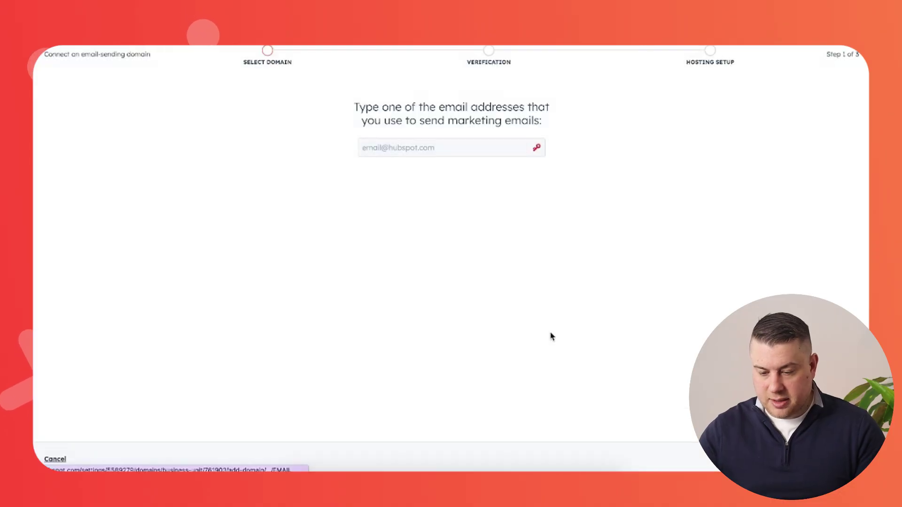
click(446, 148)
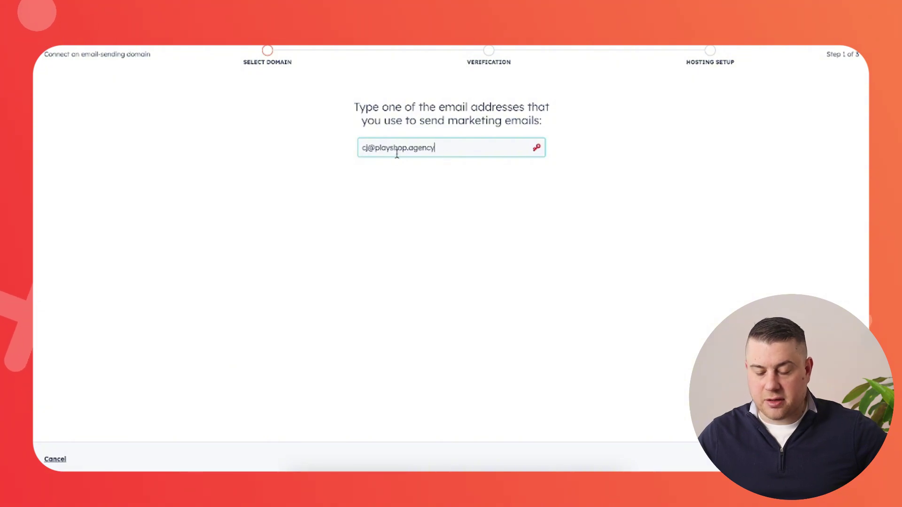
key(Return)
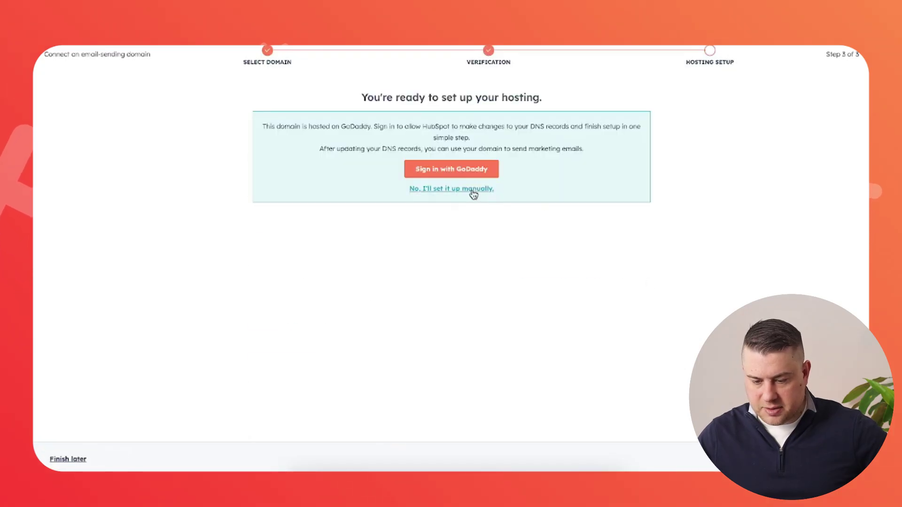
click(473, 190)
scroll(406, 250, down, 5)
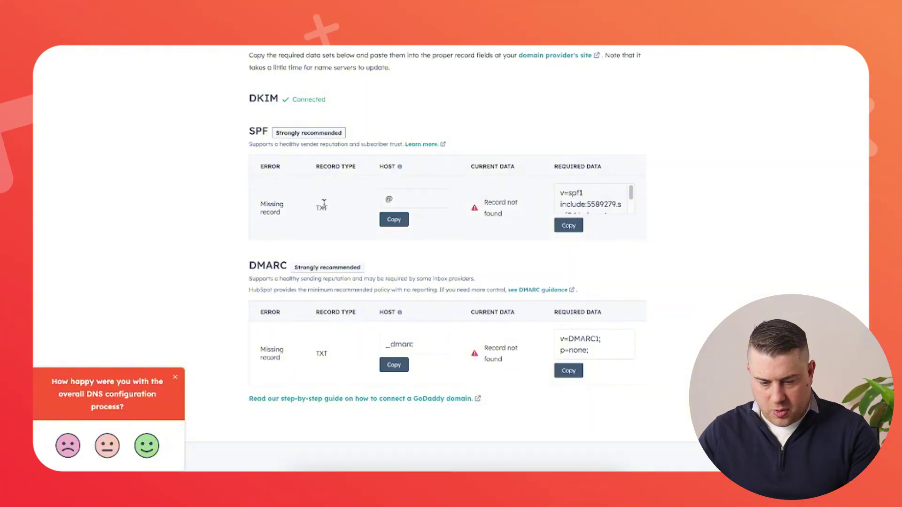
Change the new GoDaddy record to TXT at @ with HubSpot's SPF value and save it
click(394, 219)
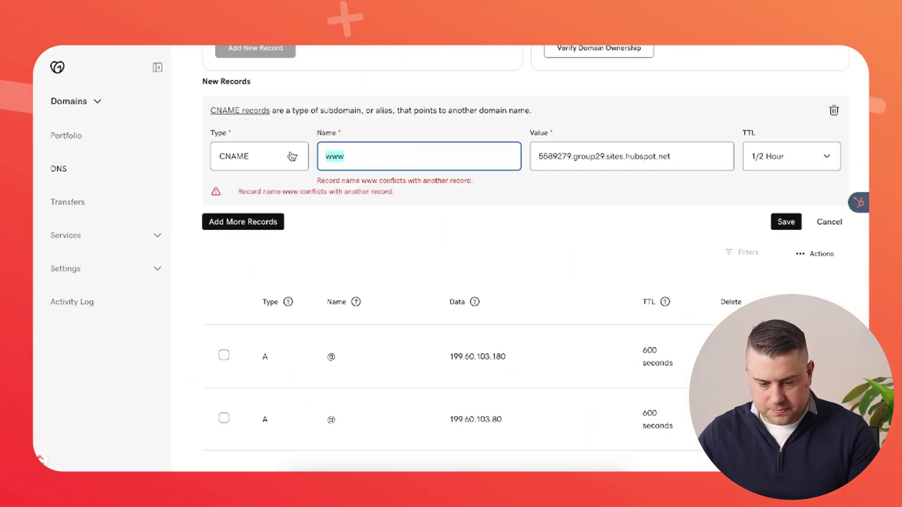
click(291, 156)
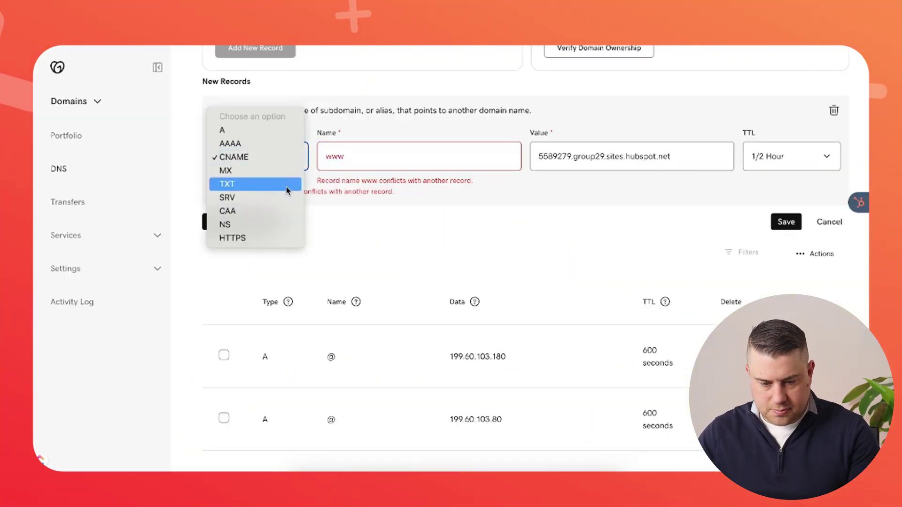
click(286, 187)
double_click(347, 156)
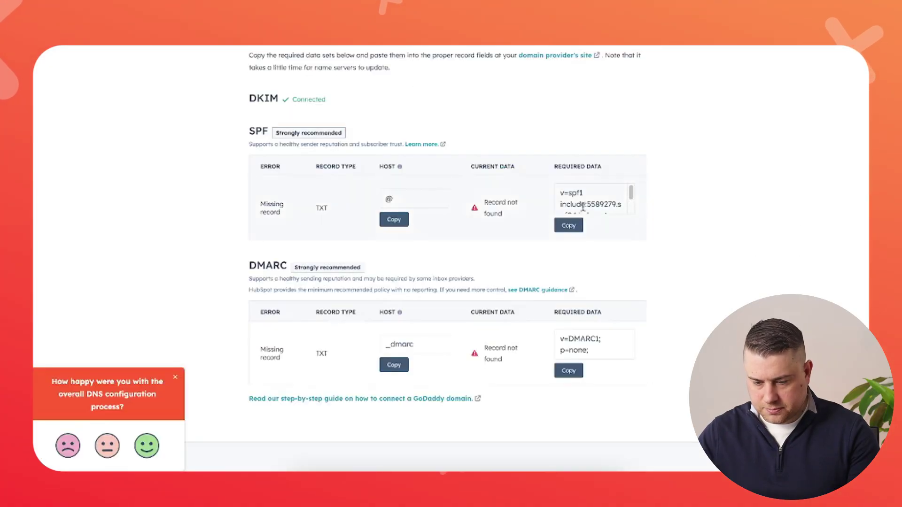
click(569, 226)
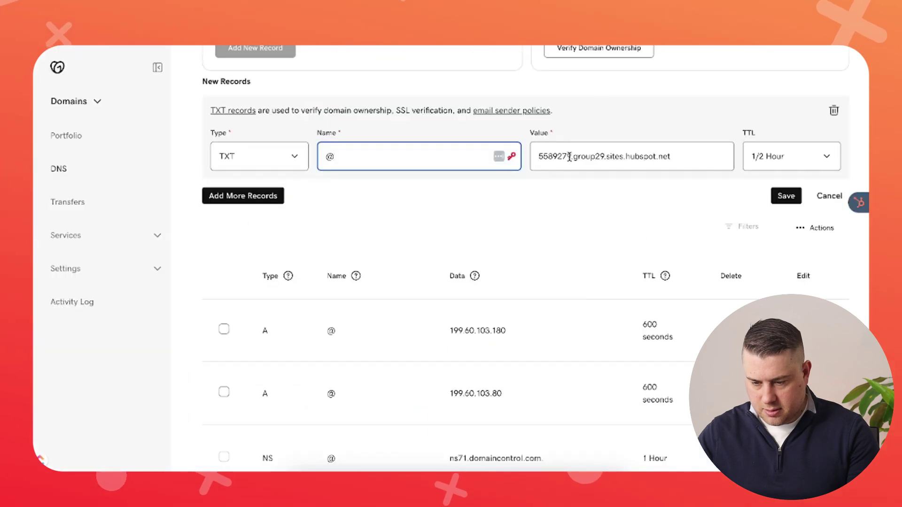
click(569, 156)
key(ctrl+a)
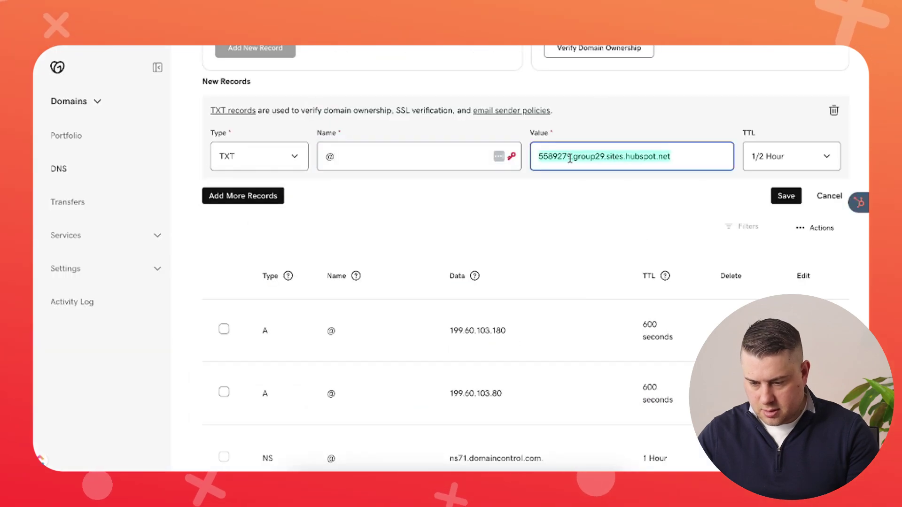
key(ctrl+v)
click(786, 197)
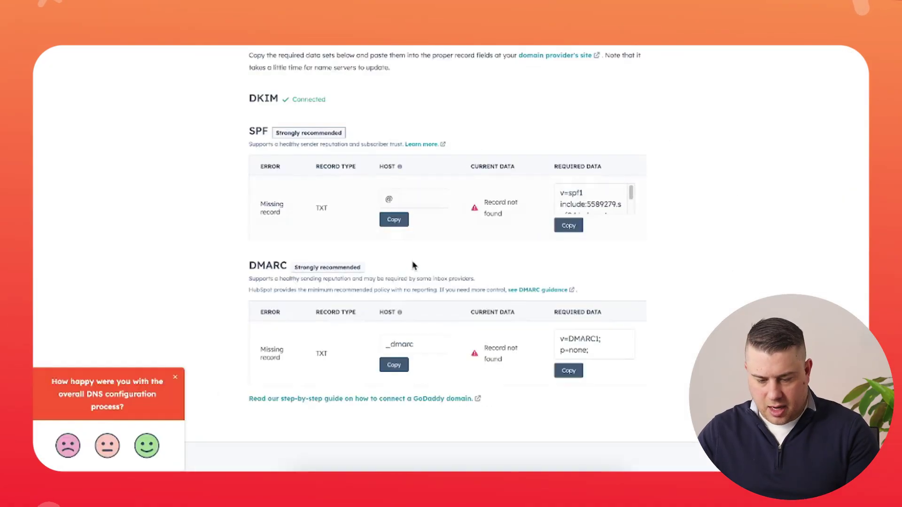
click(394, 365)
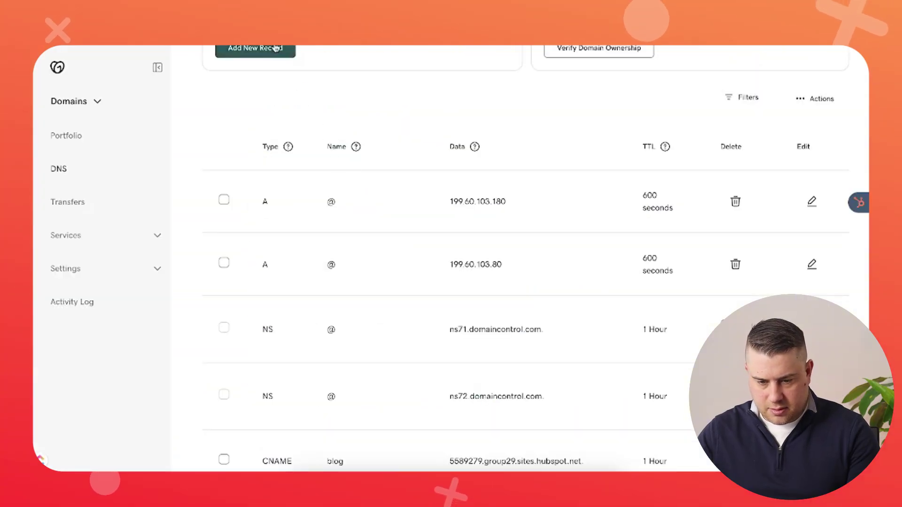
Create a new TXT record in GoDaddy with the name _dmarc
click(281, 44)
click(292, 242)
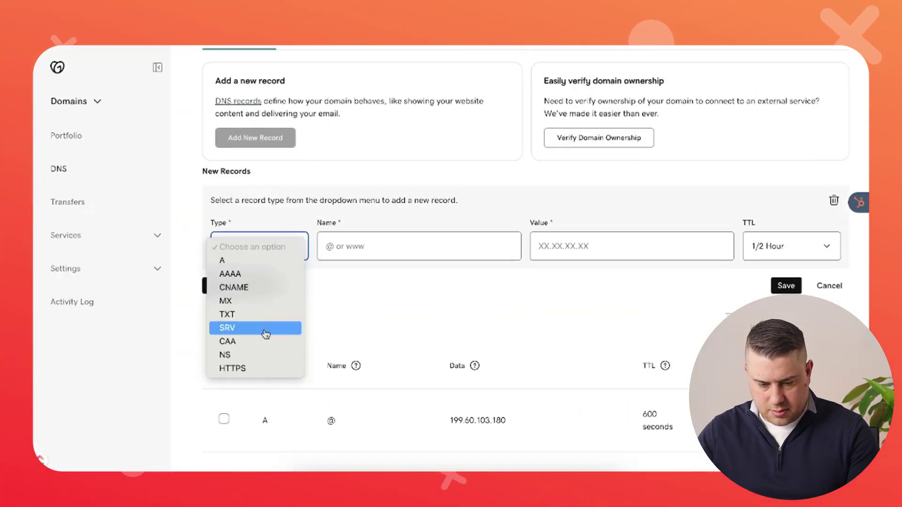
click(270, 313)
click(344, 246)
key(super+v)
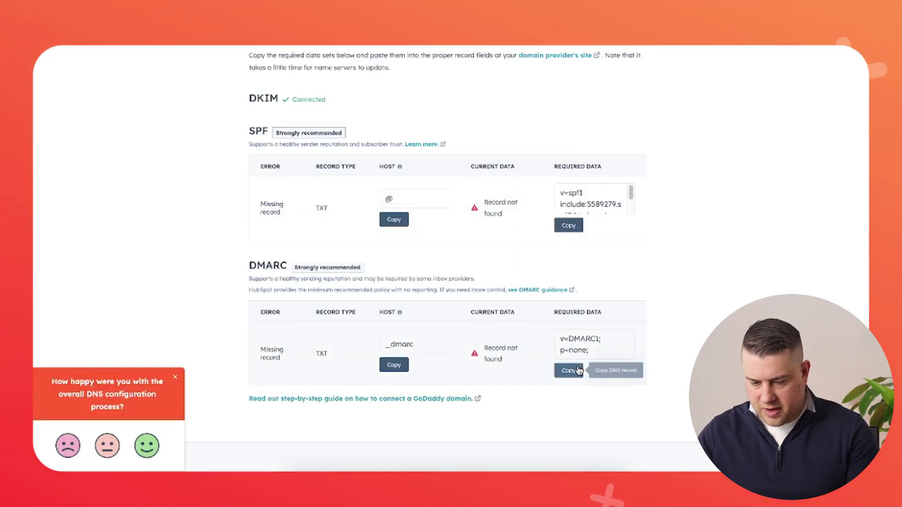
Set the record value to v=DMARC1; p=none;, save it, and recheck DNS in HubSpot
click(568, 370)
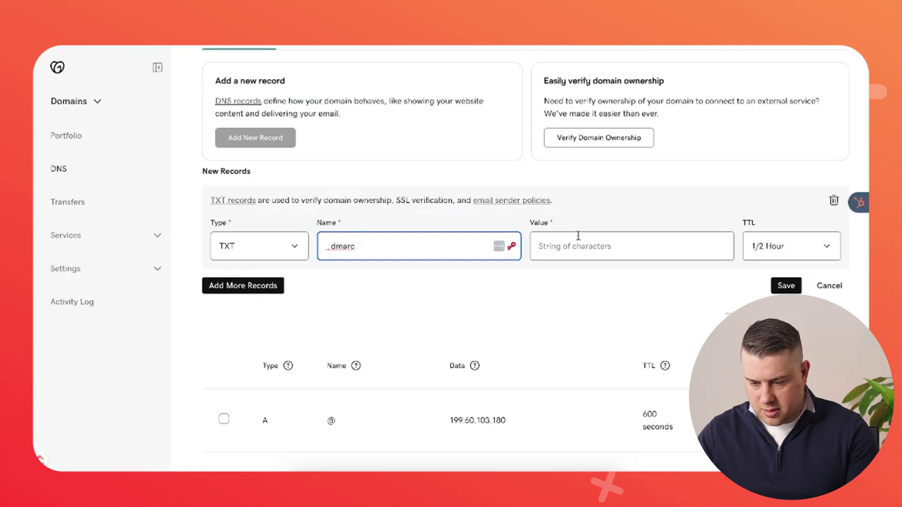
click(578, 235)
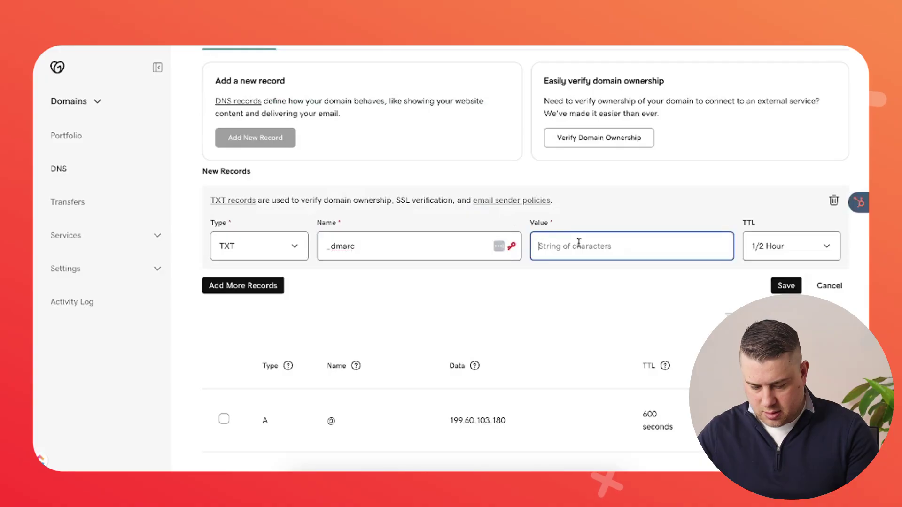
key(super+v)
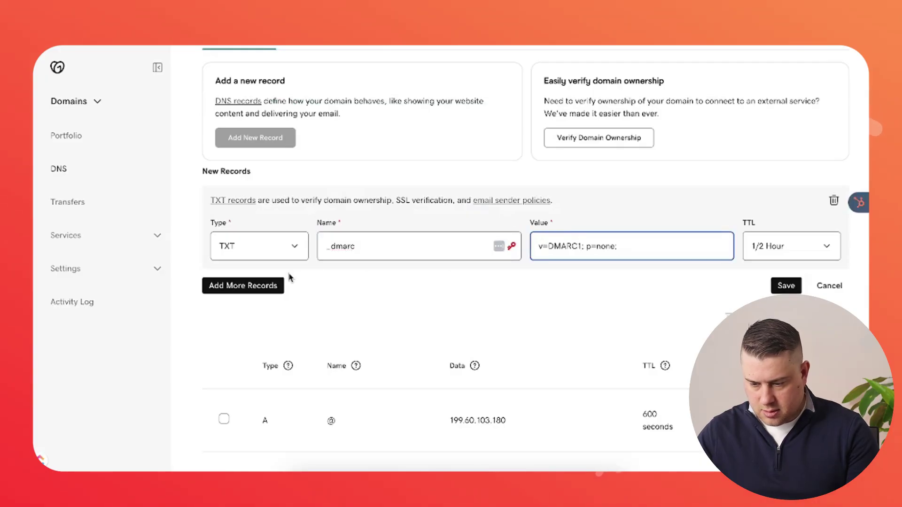
click(785, 286)
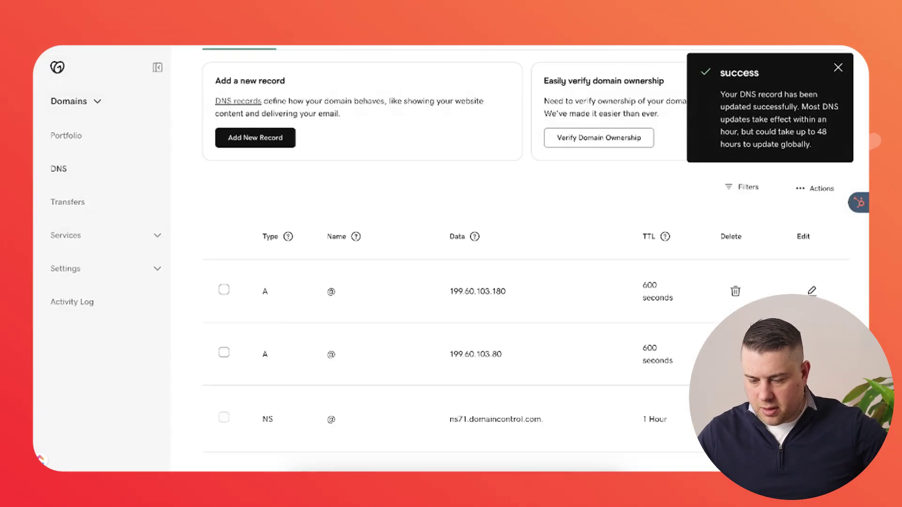
key(ctrl+Tab)
key(F5)
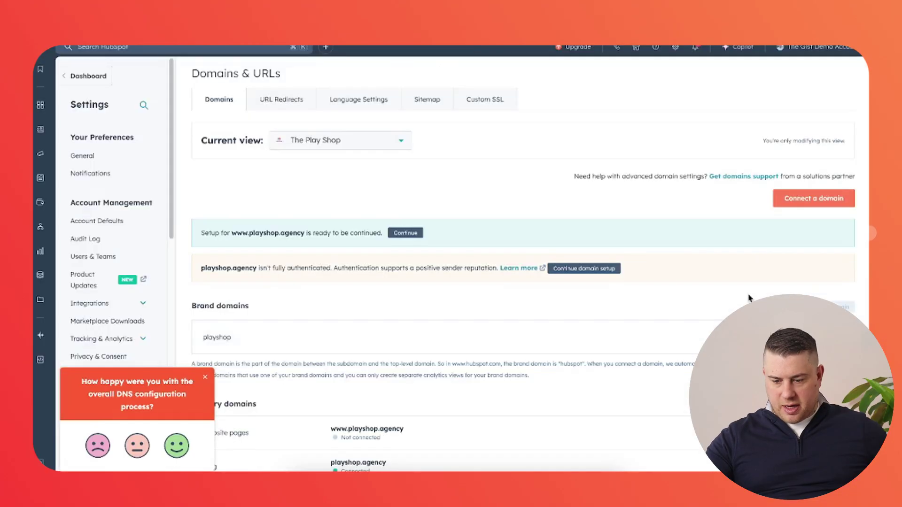
Scroll to Email sending domains to review playshop.agency's partial authentication status
scroll(402, 391, down, 10)
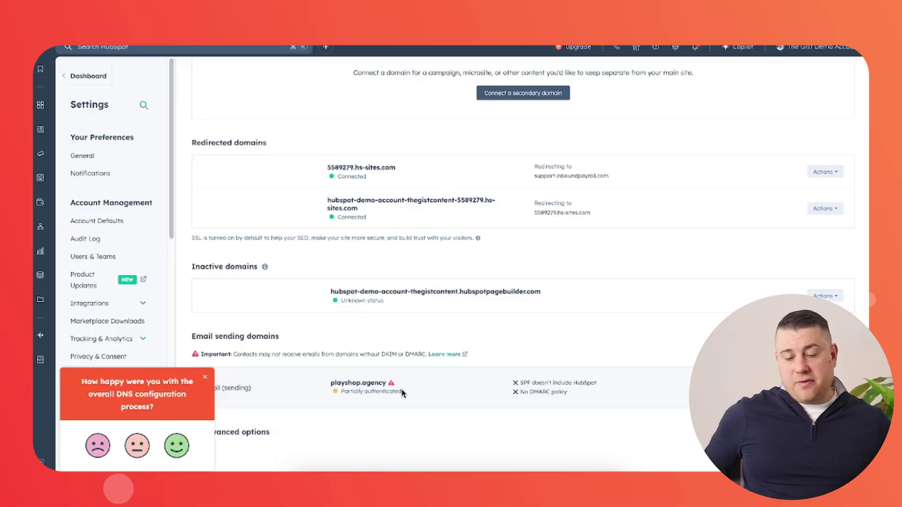
scroll(407, 367, up, 10)
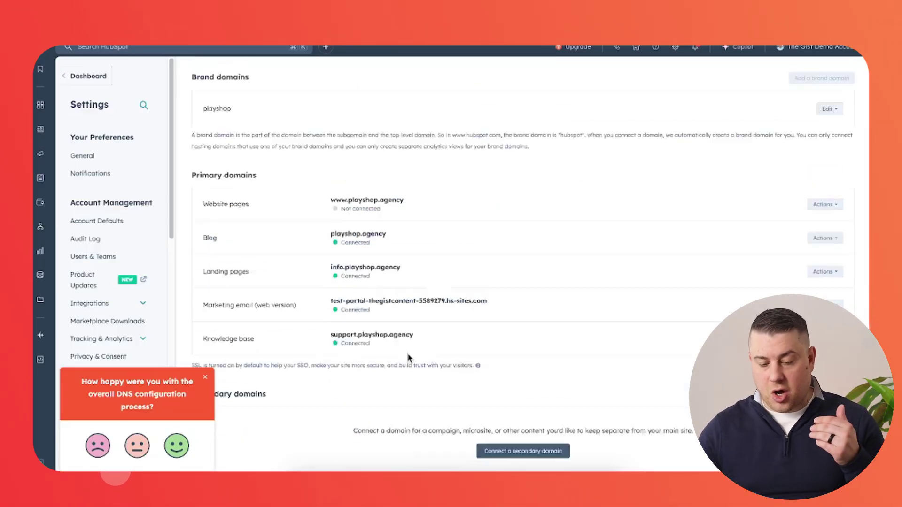
scroll(337, 287, down, 5)
scroll(337, 288, down, 3)
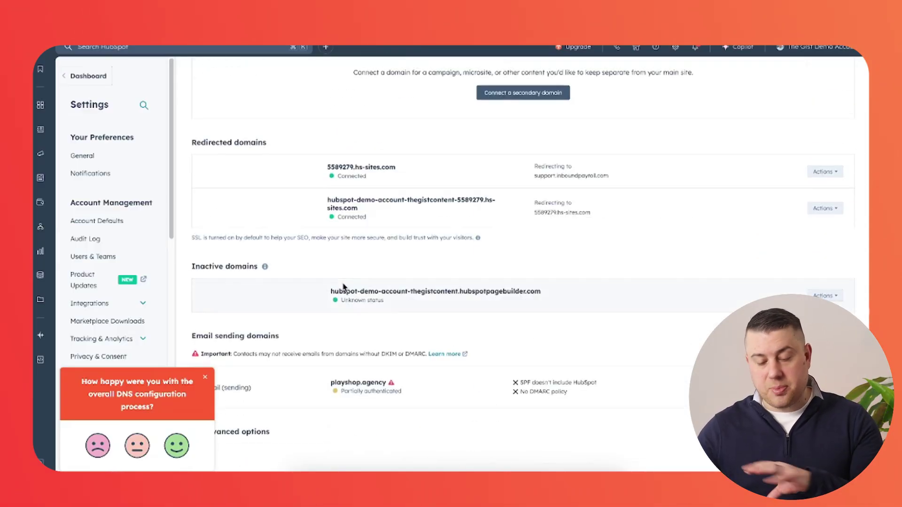